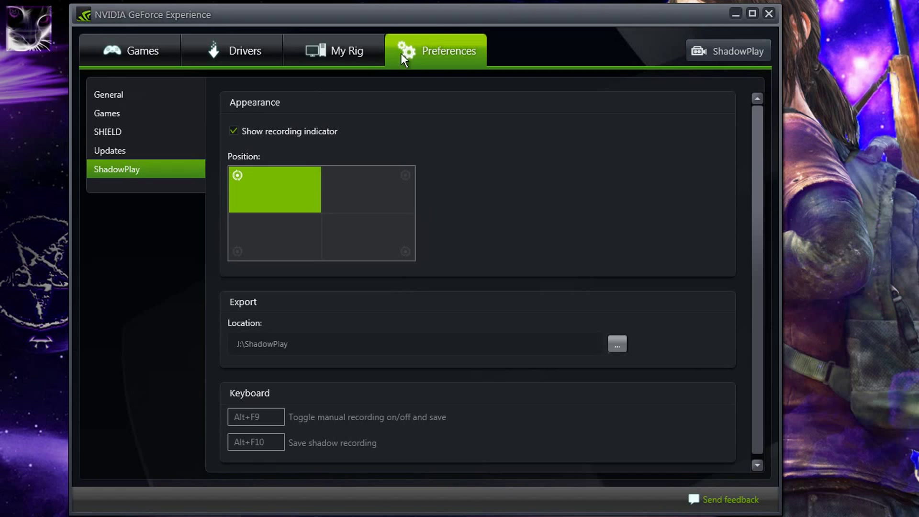
Step: Shift the GeForce Experience window slightly to the right while showing the ShadowPlay preferences
drag(454, 10, 483, 6)
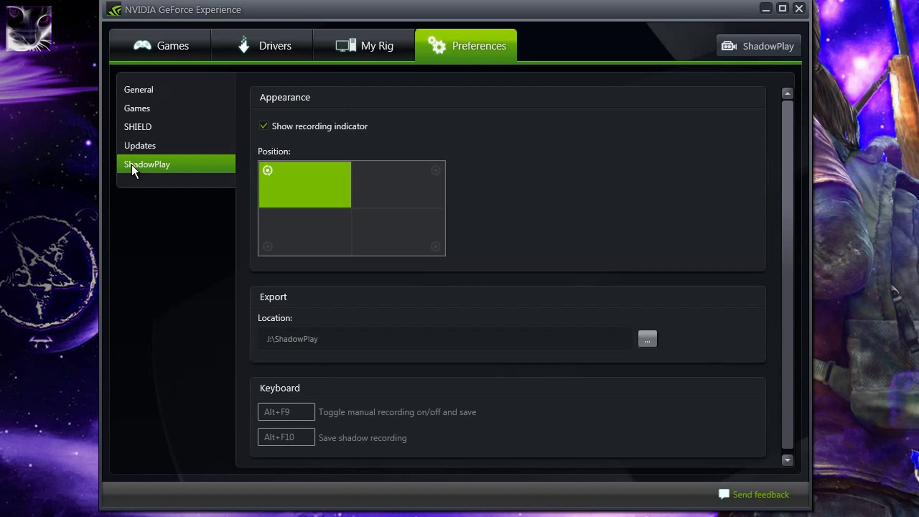
Step: Open the ShadowPlay panel and position it in the middle of the window
click(737, 50)
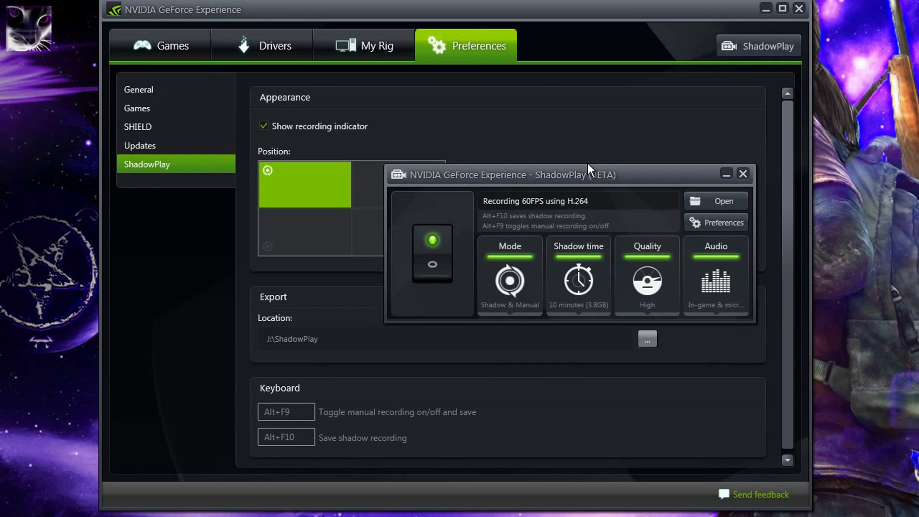
drag(639, 82, 551, 164)
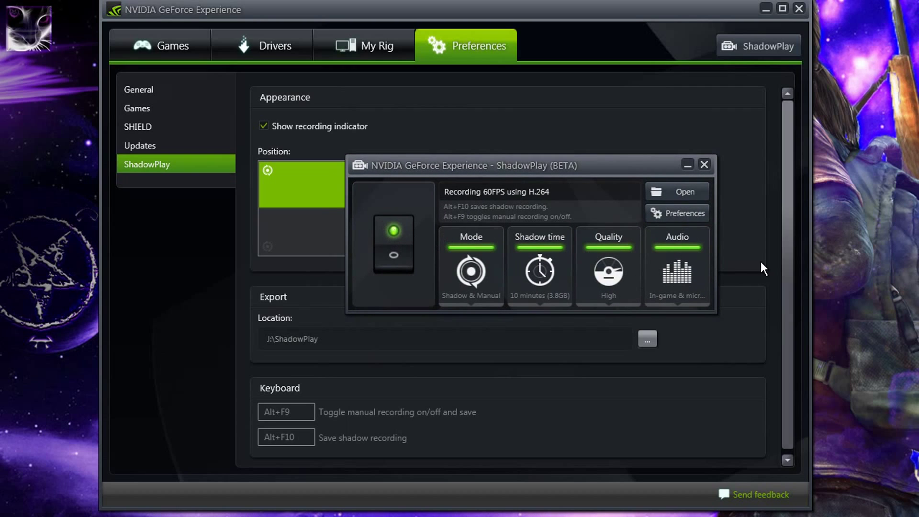
drag(633, 171, 557, 162)
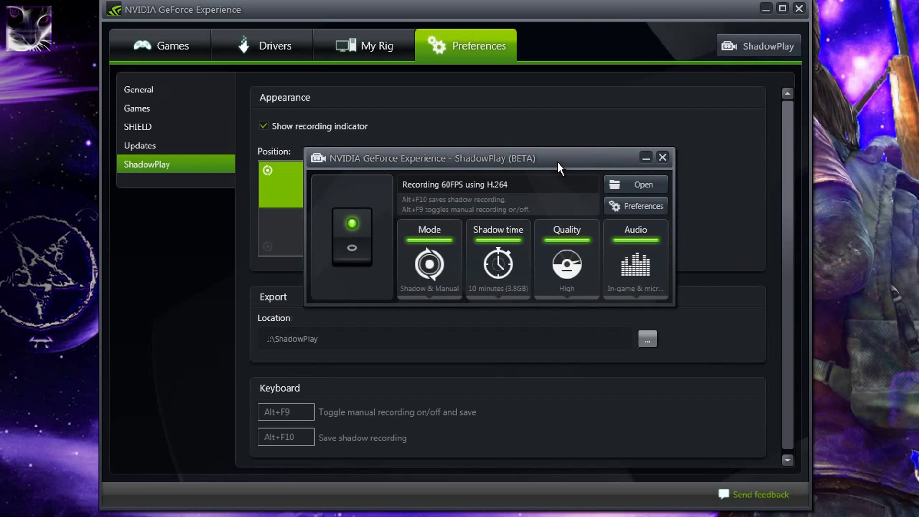
Step: Try a longer shadow time on the slider, then close it, keeping 10 minutes
click(491, 264)
drag(496, 318, 585, 319)
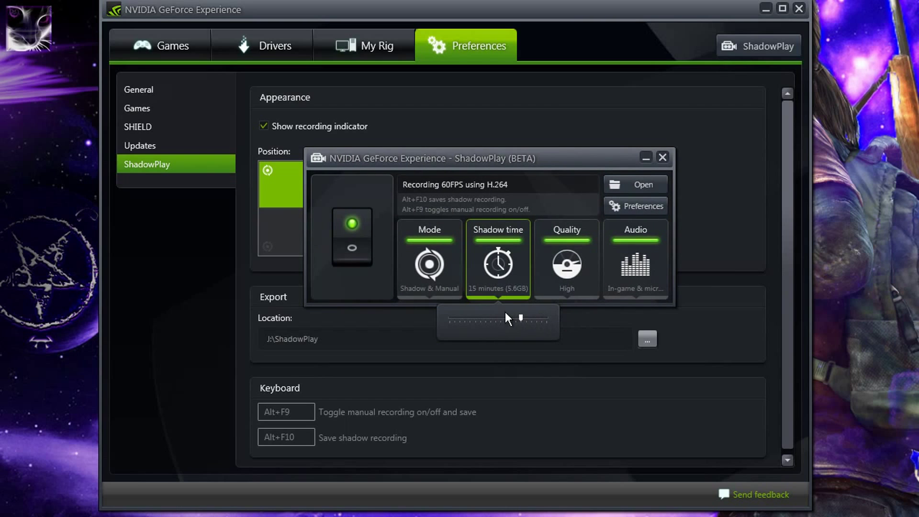
click(525, 152)
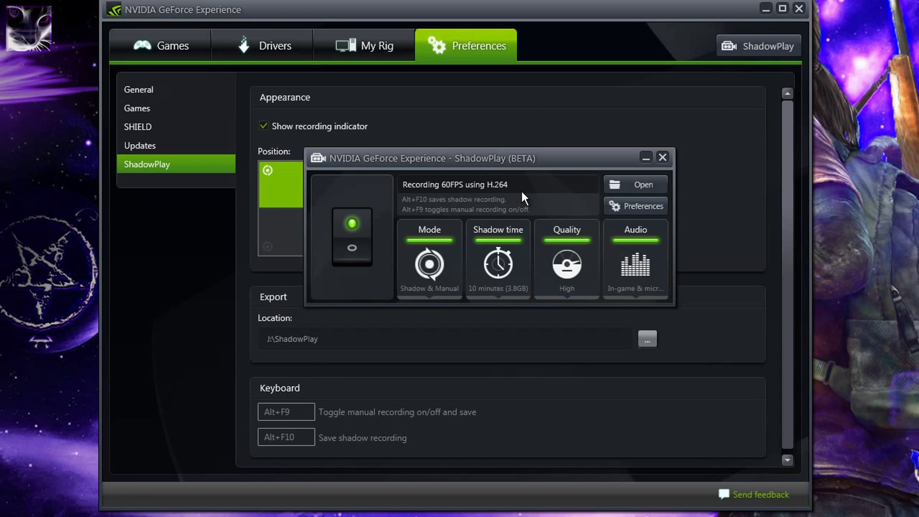
Step: View the mode and audio choices, keeping Shadow & Manual and In-game & microphone
click(438, 258)
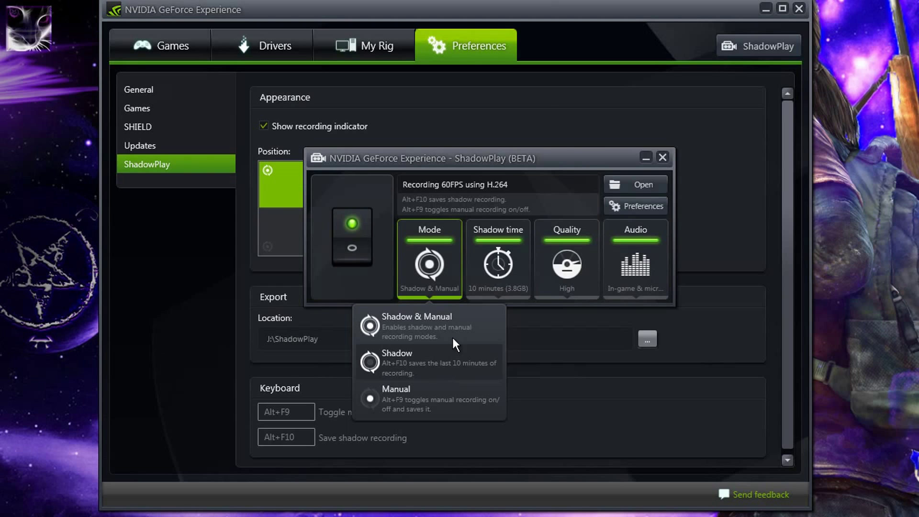
click(582, 159)
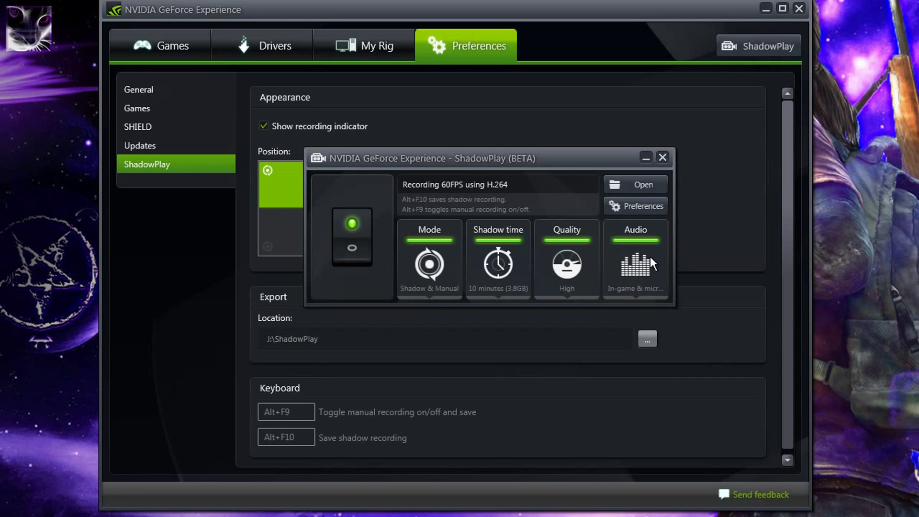
click(644, 274)
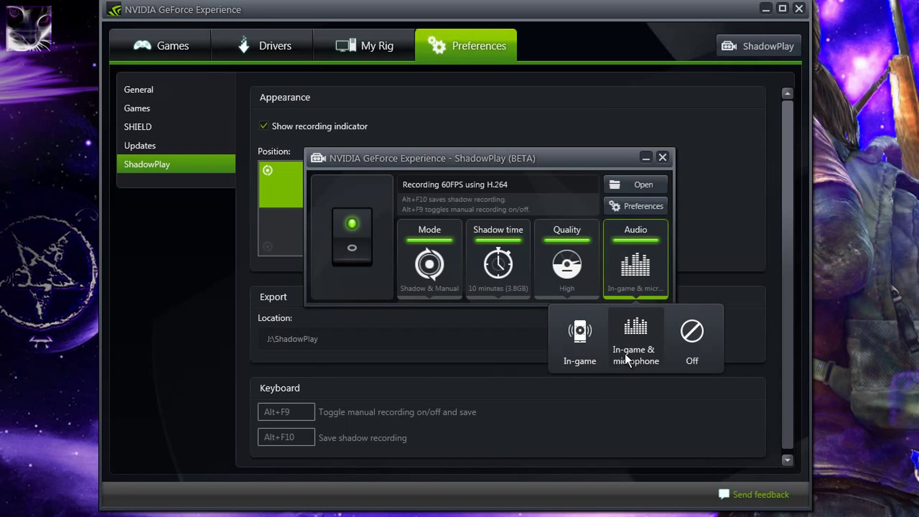
click(662, 357)
click(625, 278)
click(577, 146)
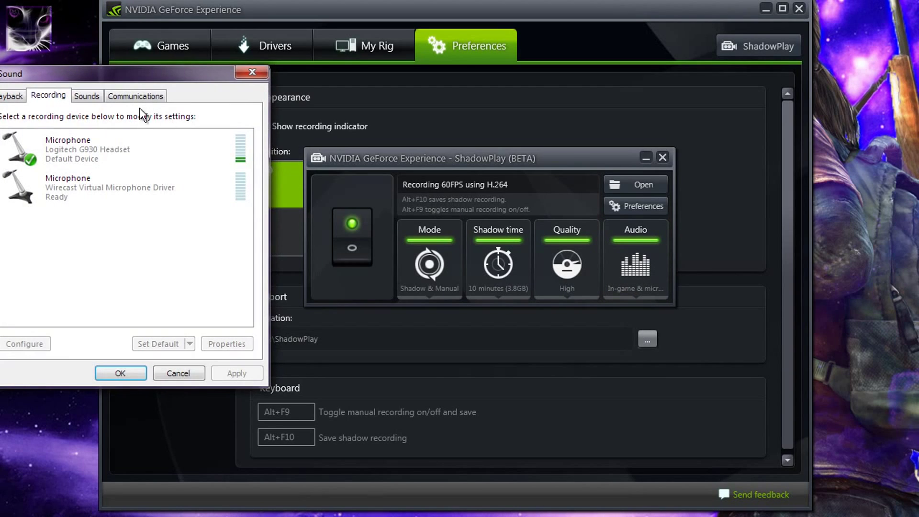
drag(96, 81, 427, 125)
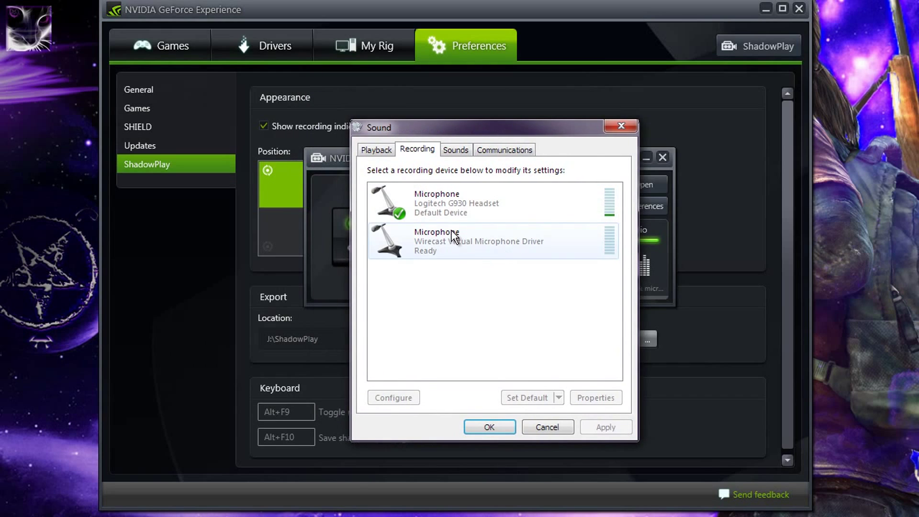
click(410, 211)
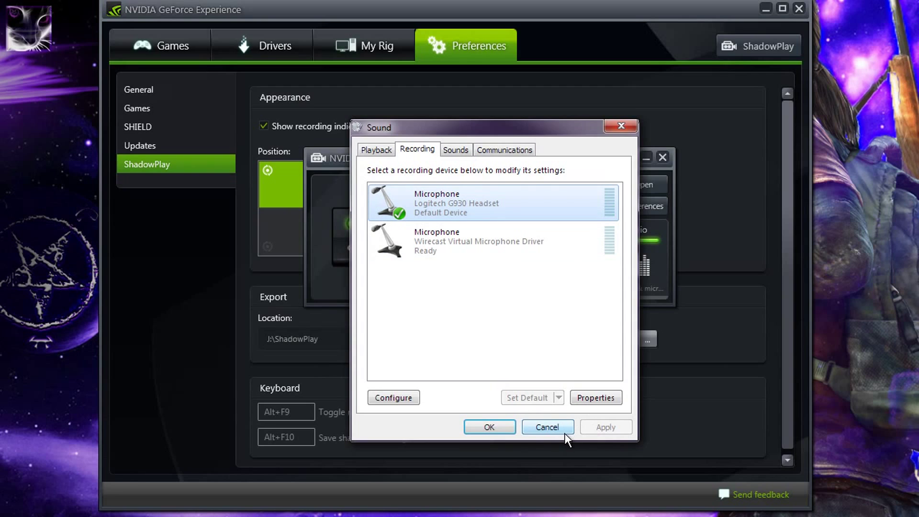
click(547, 427)
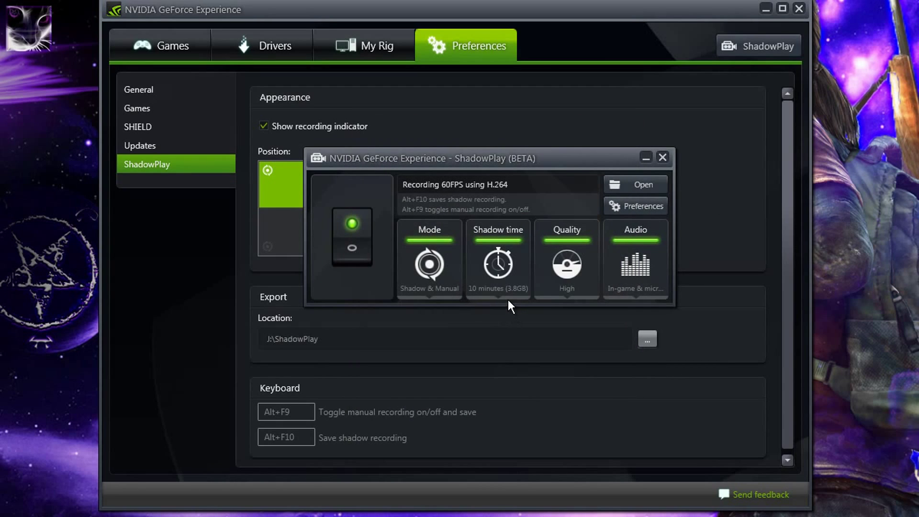
click(493, 269)
click(439, 270)
click(439, 269)
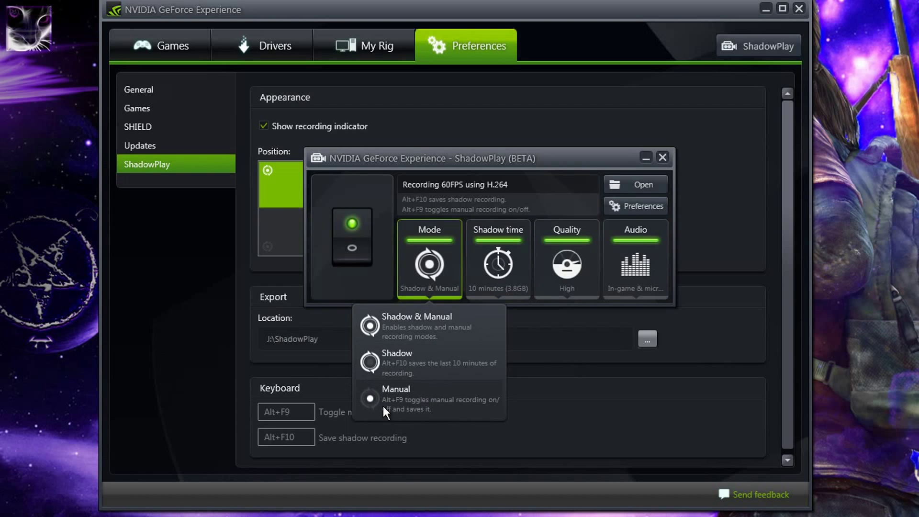
click(556, 168)
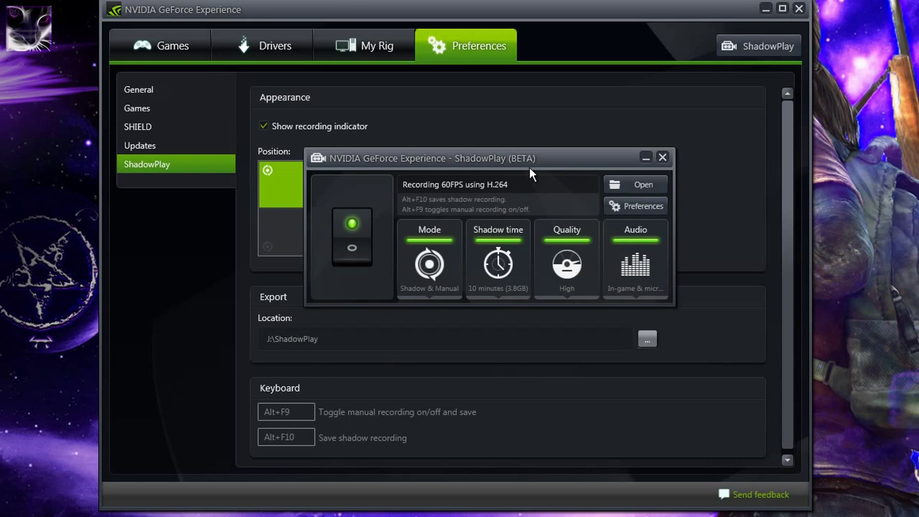
Step: Drag the ShadowPlay (BETA) panel lower and further right inside the main window
drag(529, 167, 578, 208)
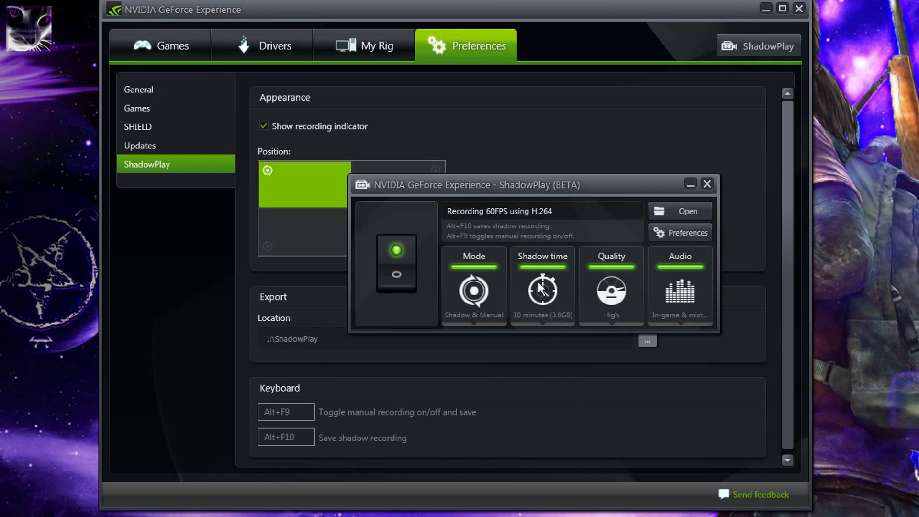
Step: Raise the ShadowPlay panel slightly and view the quality levels, keeping High
drag(540, 185, 562, 165)
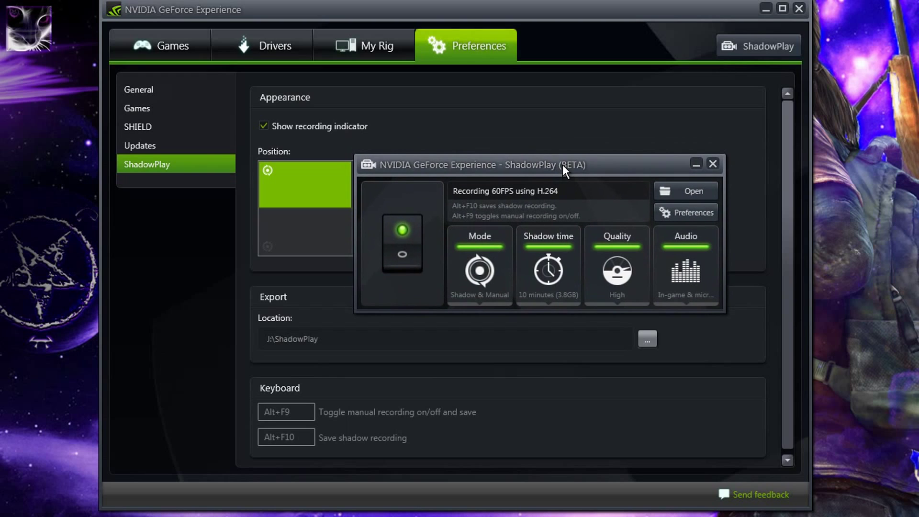
click(608, 265)
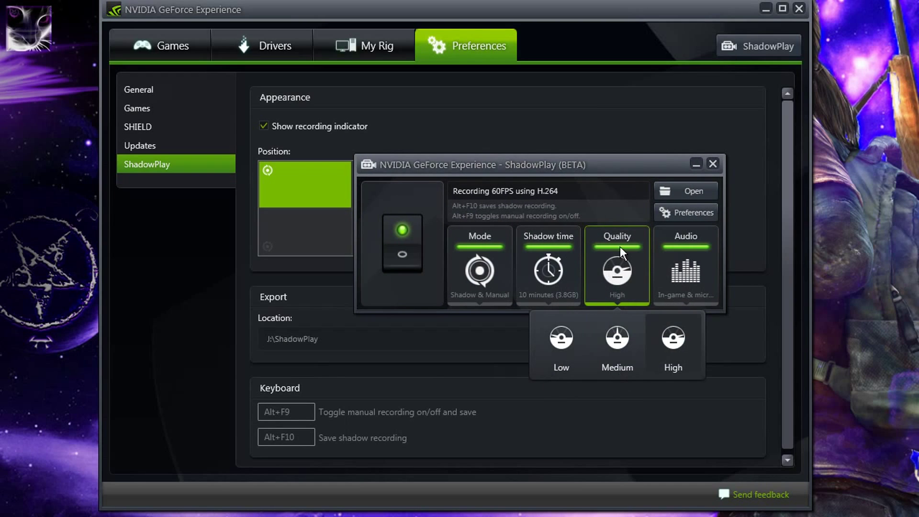
click(568, 168)
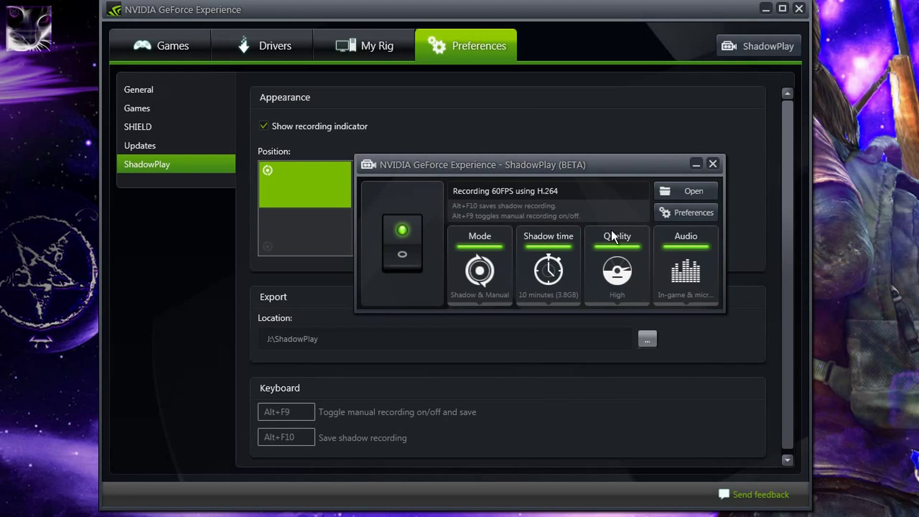
Step: Close the ShadowPlay panel and return the recording indicator Position to top-left
click(676, 214)
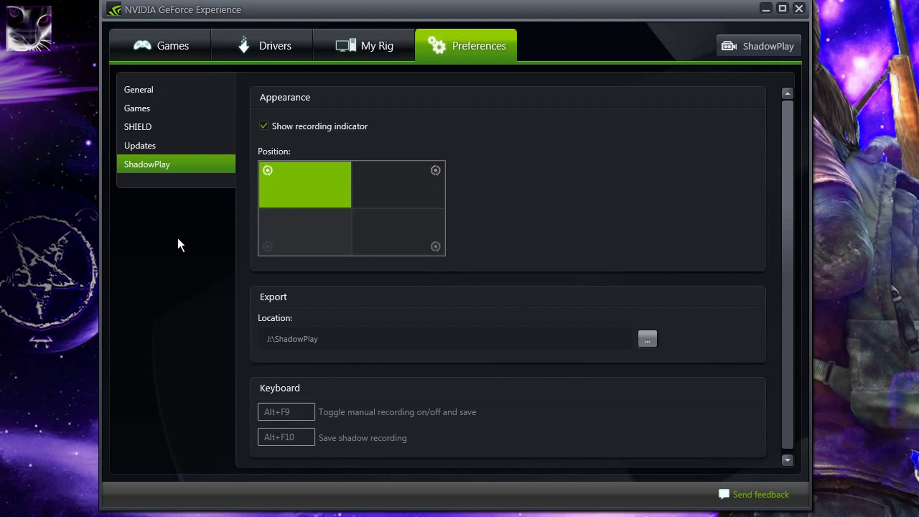
click(410, 173)
click(331, 201)
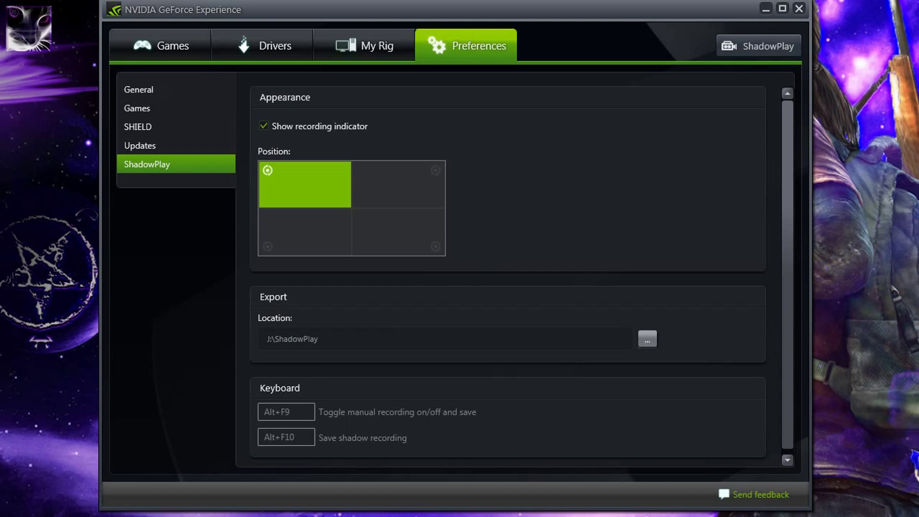
Step: Reopen the ShadowPlay panel with Alt+Z and drag it right, then back toward the centre
key(alt+z)
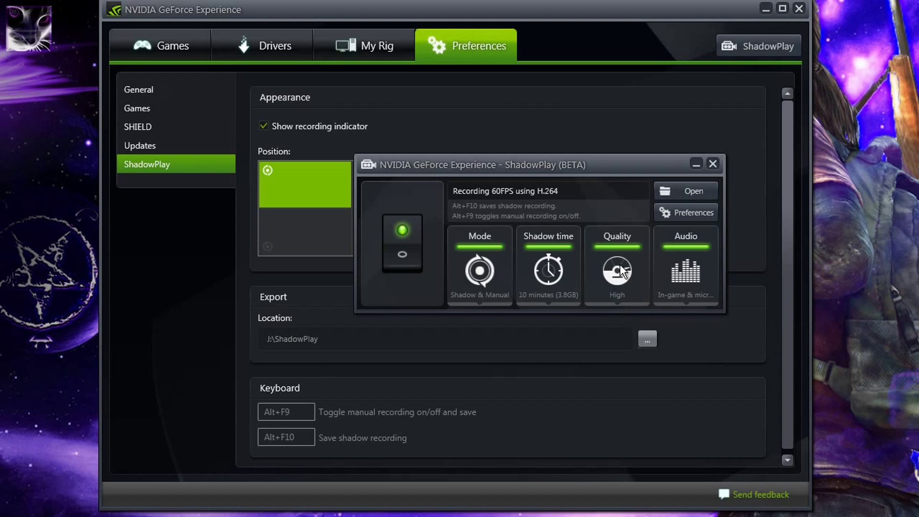
drag(619, 163, 789, 156)
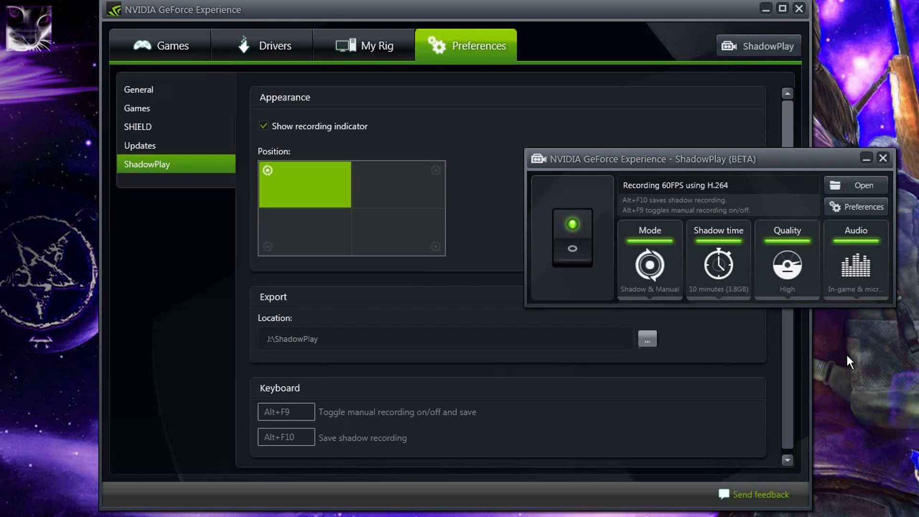
drag(702, 160, 718, 170)
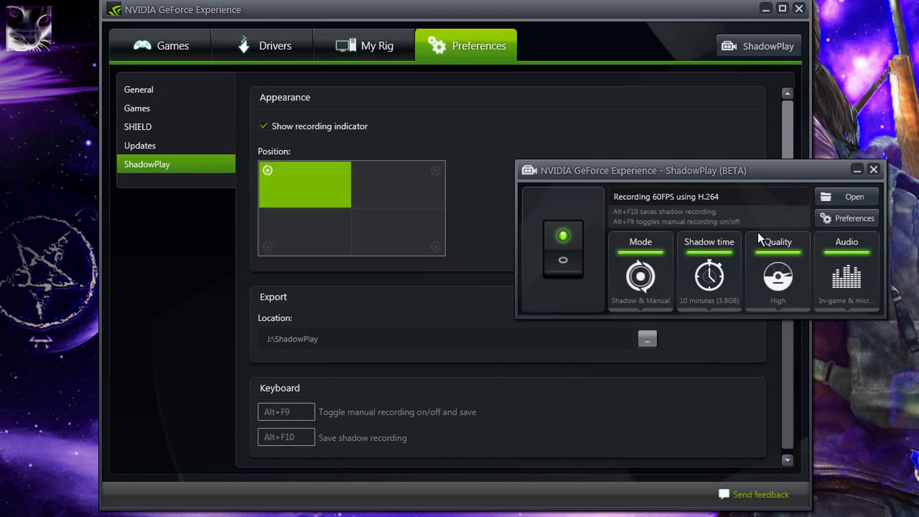
drag(766, 174, 637, 145)
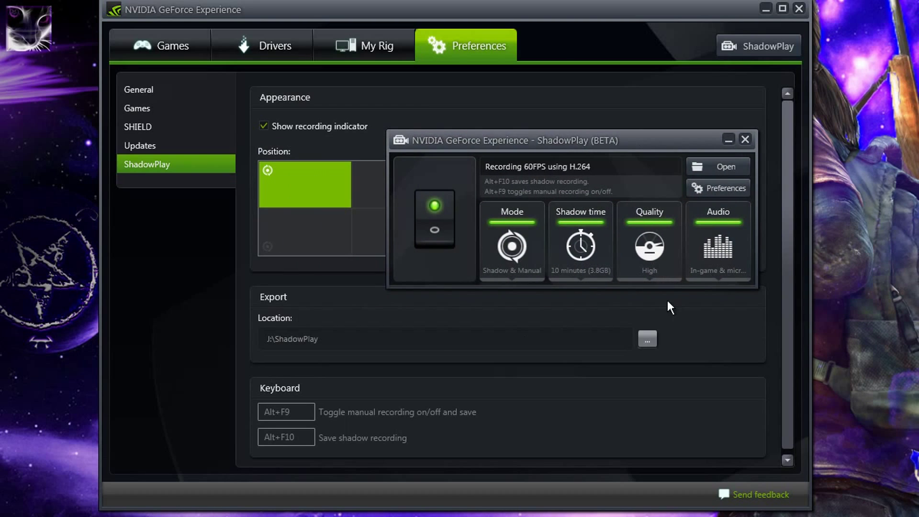
click(728, 251)
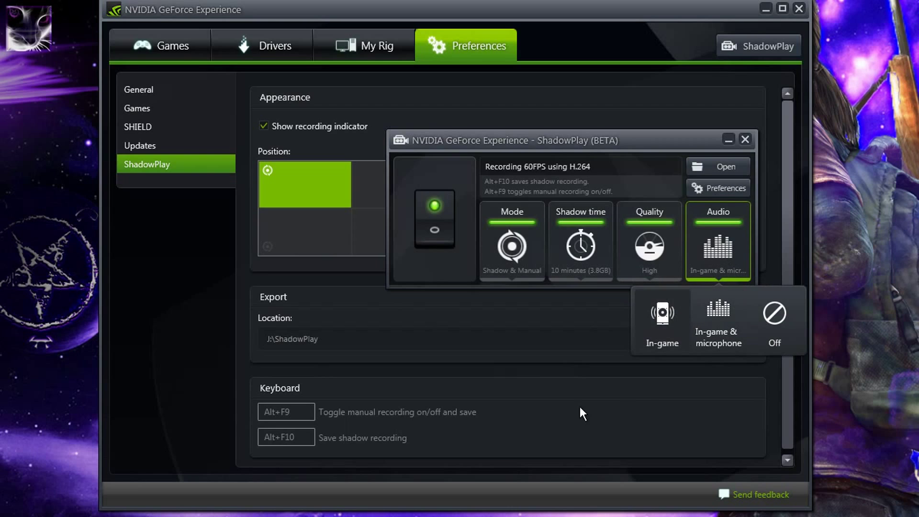
click(734, 329)
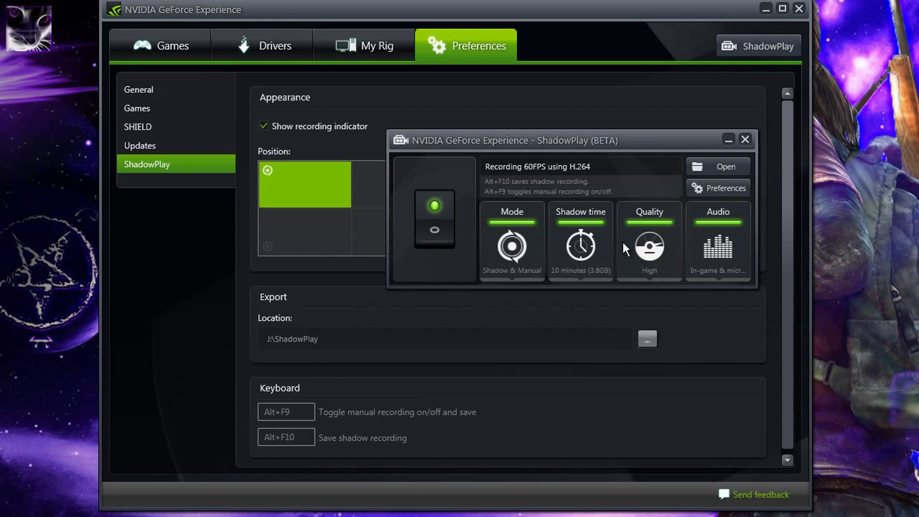
click(588, 250)
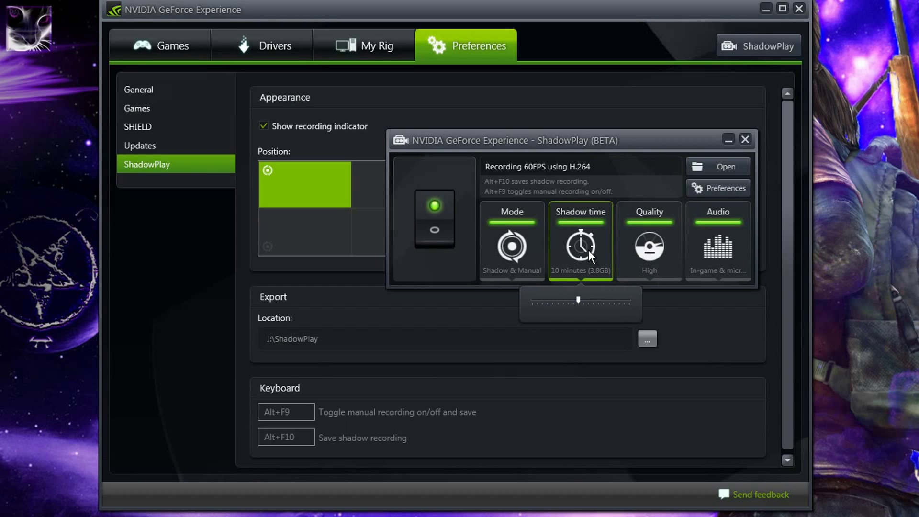
click(588, 254)
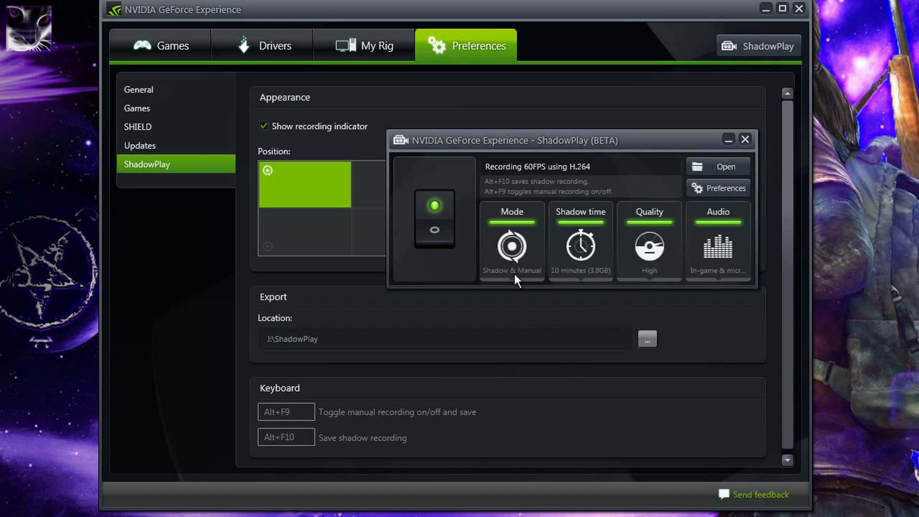
click(726, 249)
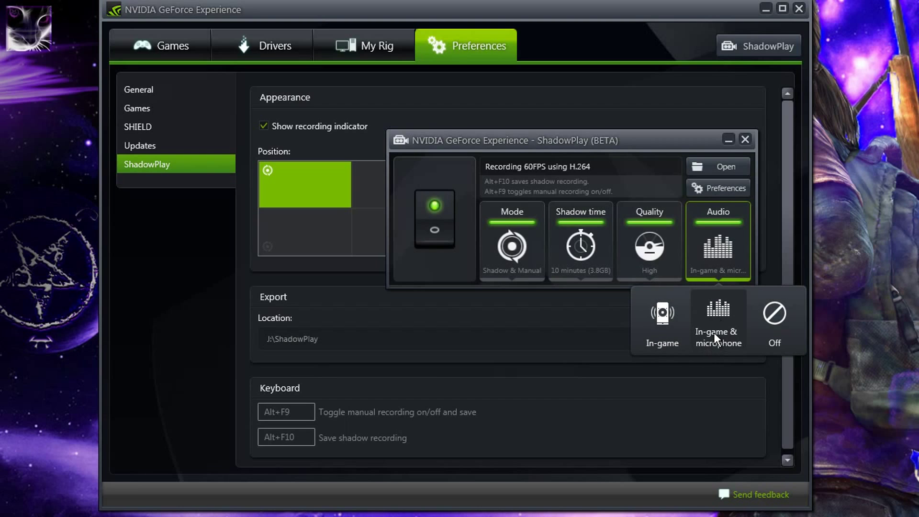
click(715, 333)
click(721, 241)
click(677, 138)
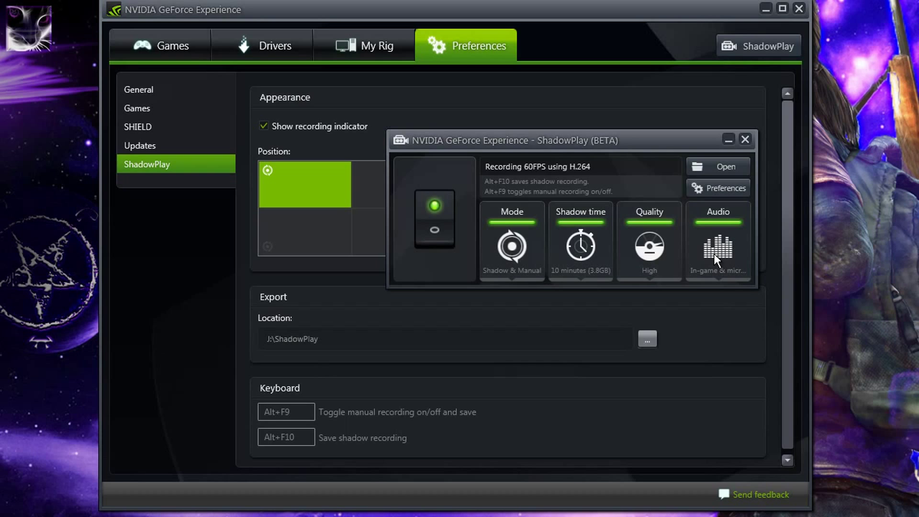
mouse_move(659, 145)
mouse_down()
mouse_move(628, 190)
mouse_move(789, 179)
mouse_move(800, 171)
mouse_move(465, 173)
mouse_move(654, 158)
mouse_up()
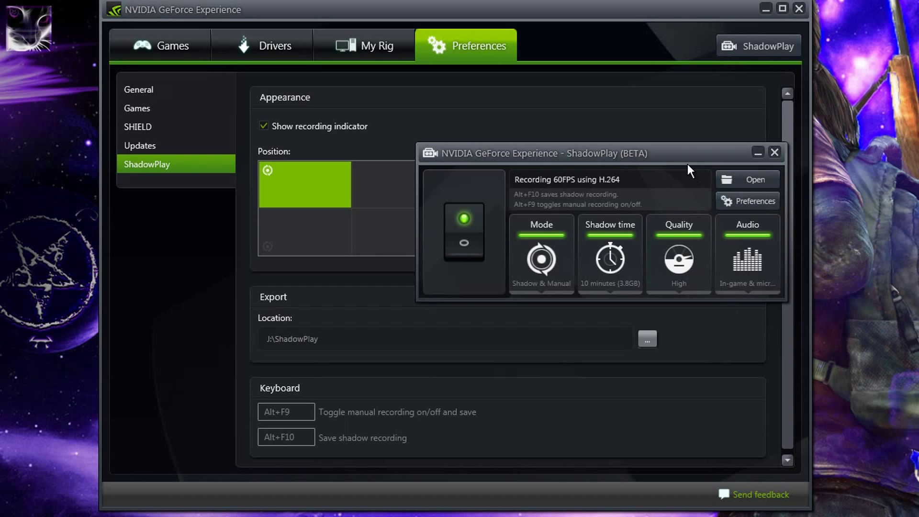
drag(688, 164, 797, 171)
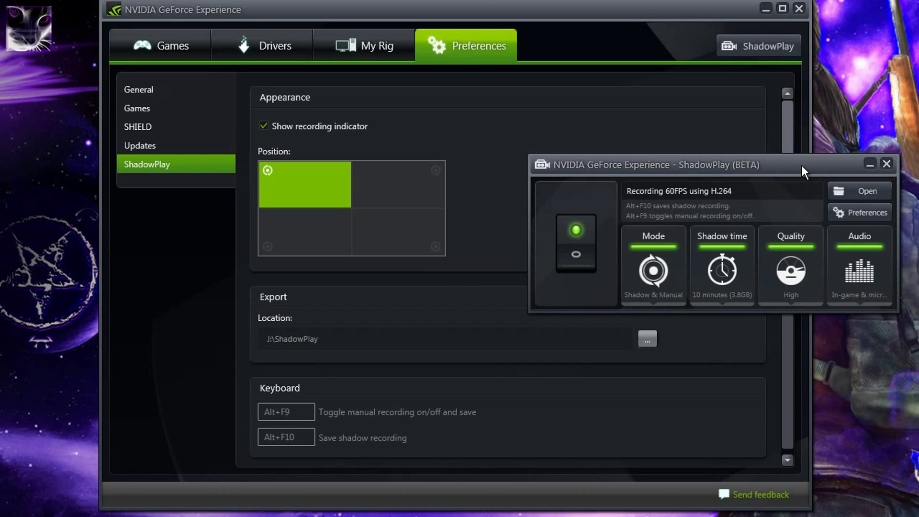
drag(801, 165, 624, 140)
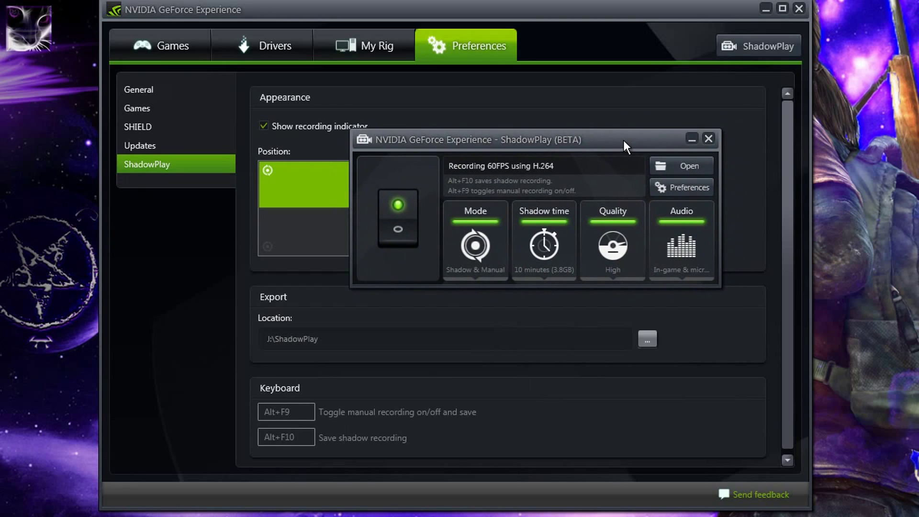